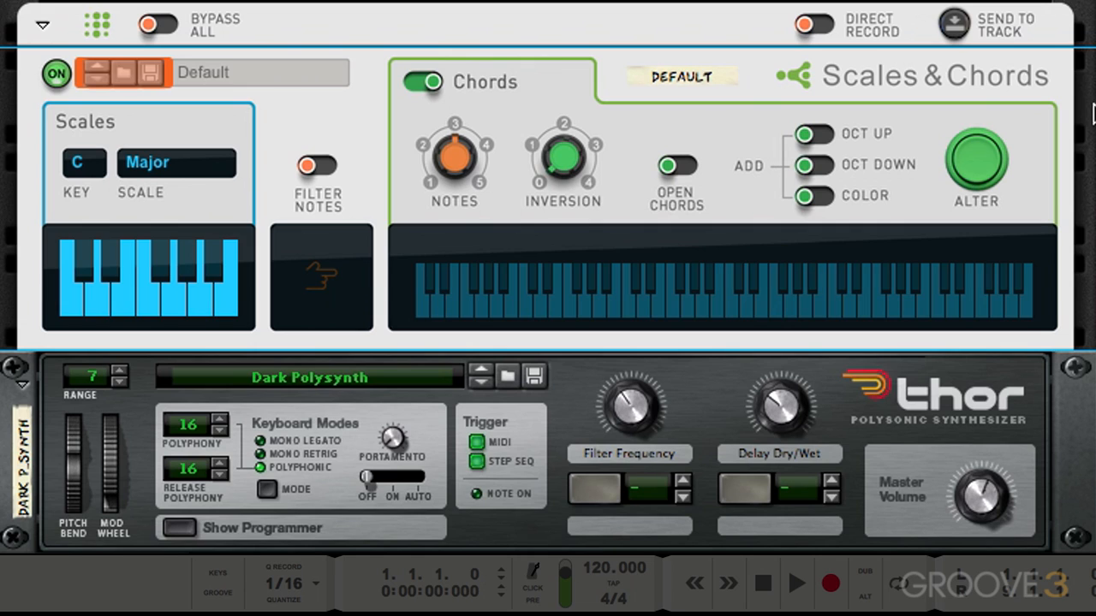
Set the Scales key to F
left_click(209, 72)
left_click(282, 74)
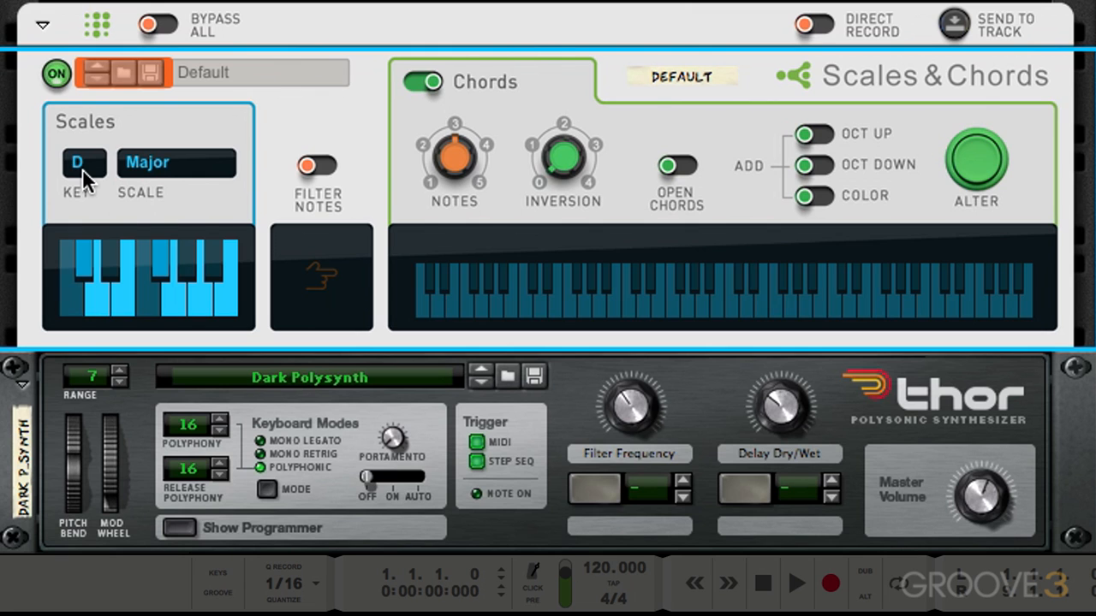
left_click_drag(82, 168, 81, 168)
left_click(81, 168)
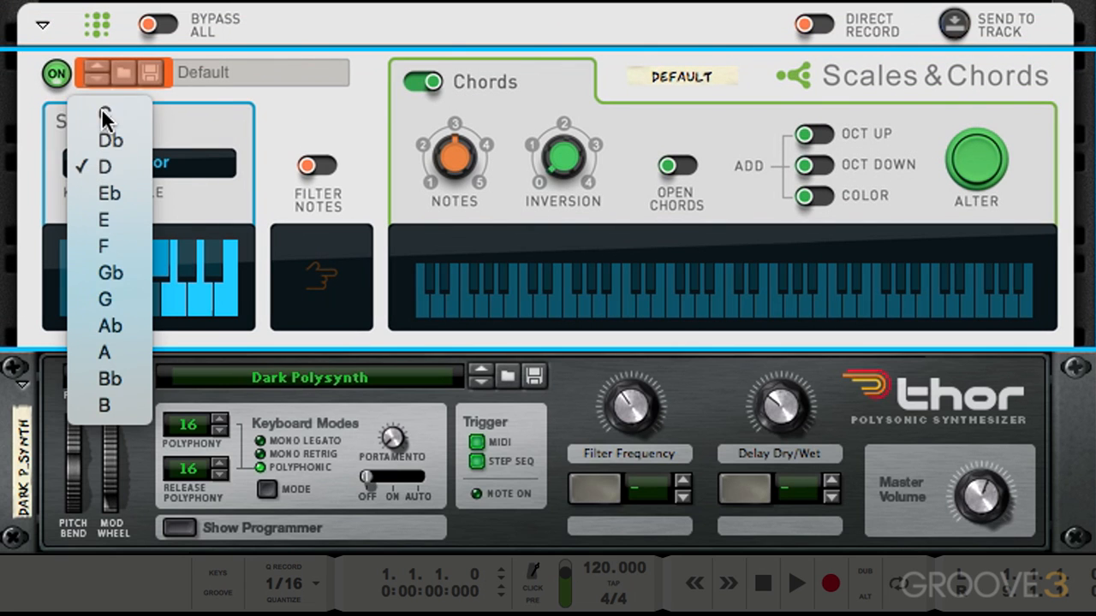
left_click(96, 109)
left_click(83, 161)
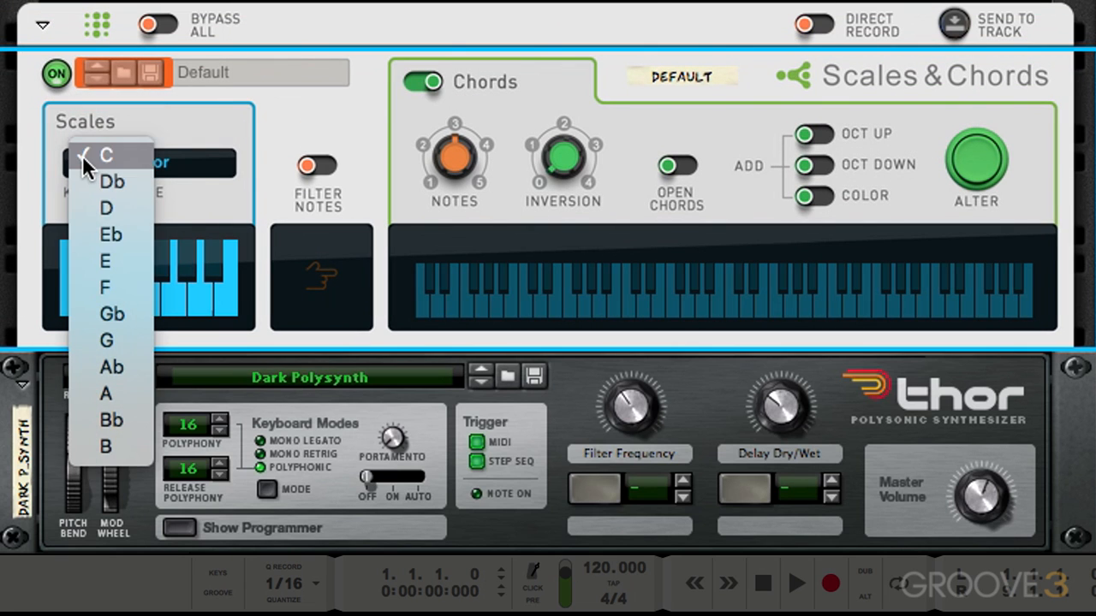
left_click(100, 285)
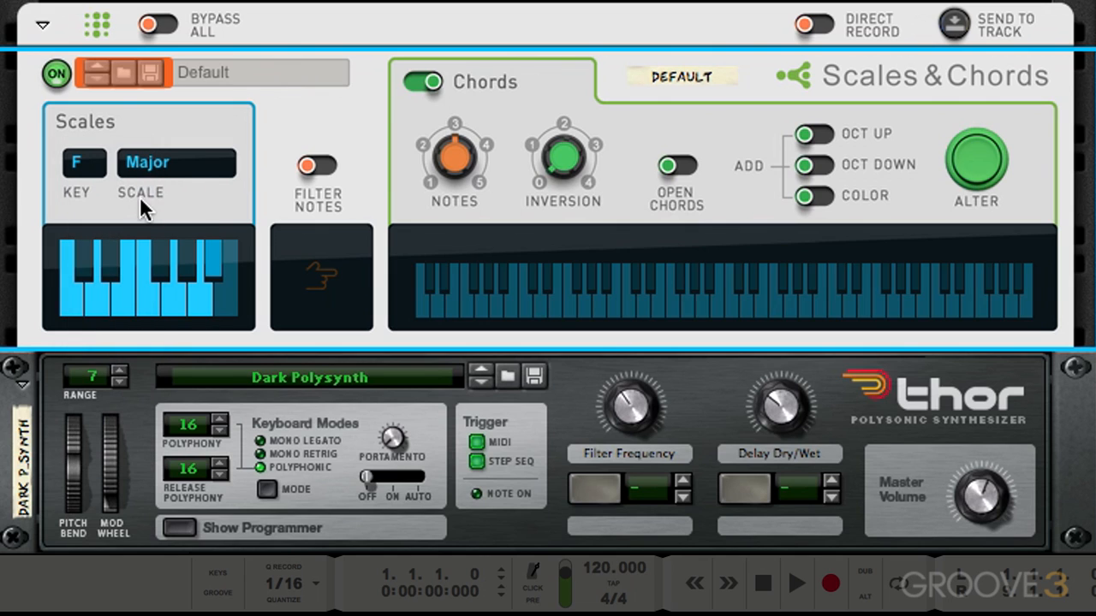
Switch the scale to Custom and choose its notes on the small scale keyboard
left_click(168, 157)
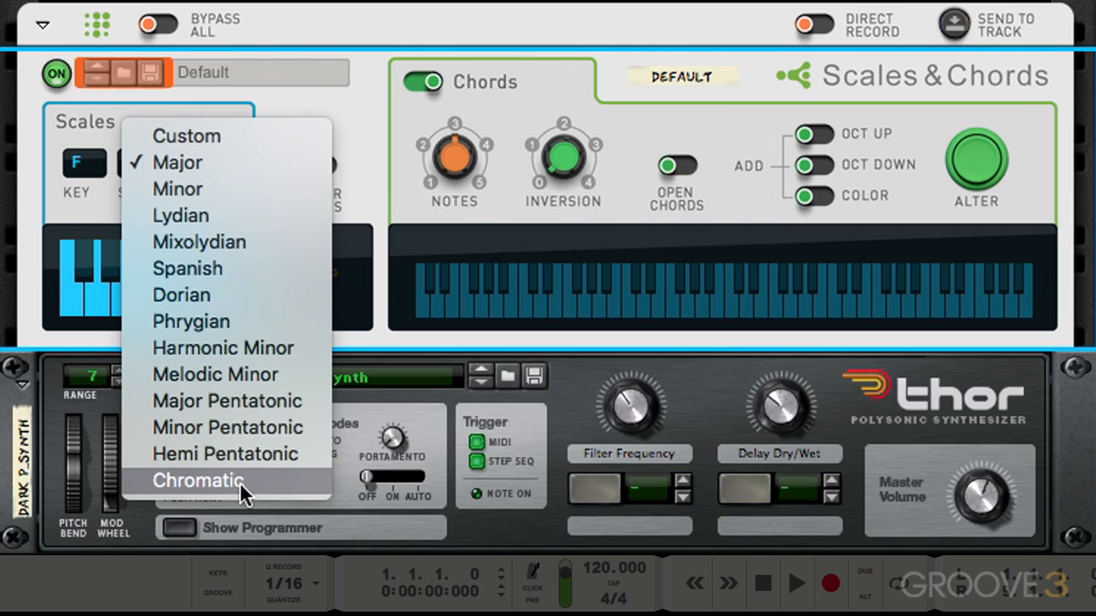
left_click(244, 136)
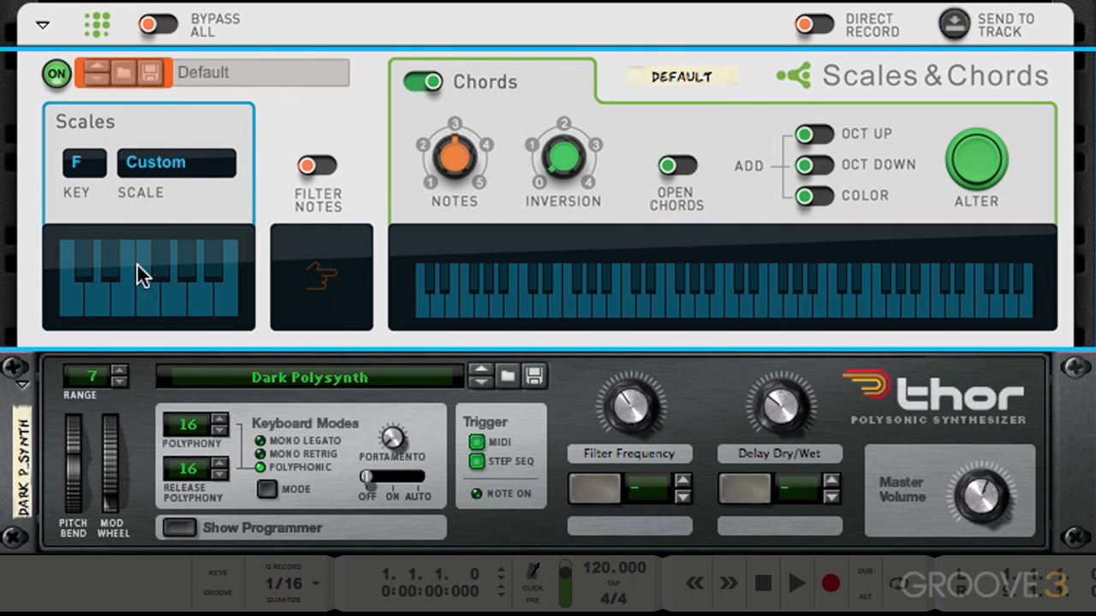
left_click(124, 293)
left_click(156, 296)
left_click(204, 295)
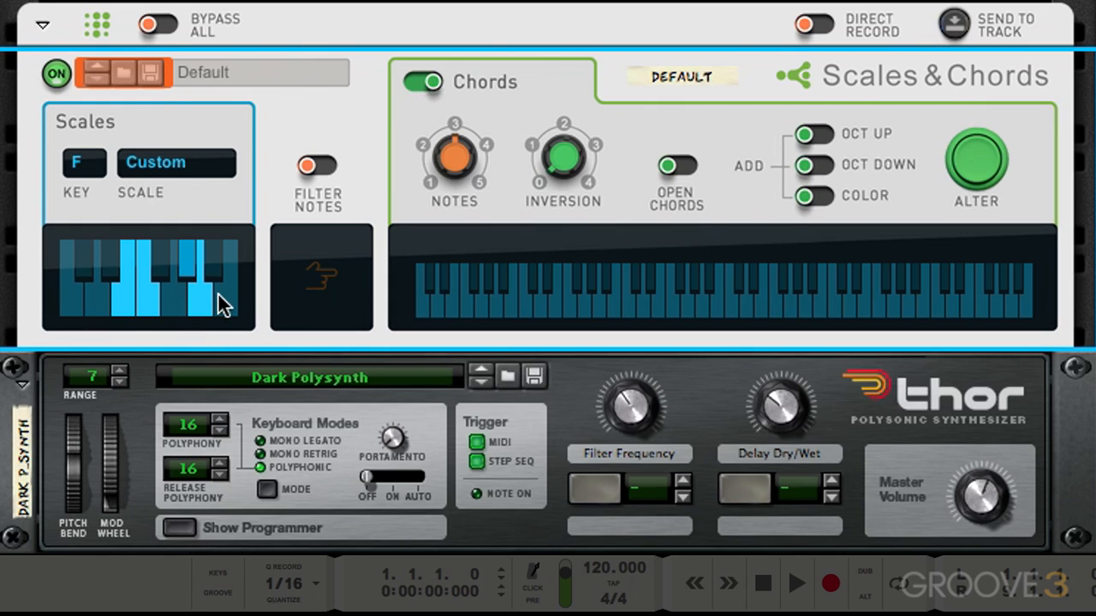
left_click(223, 295)
left_click(90, 291)
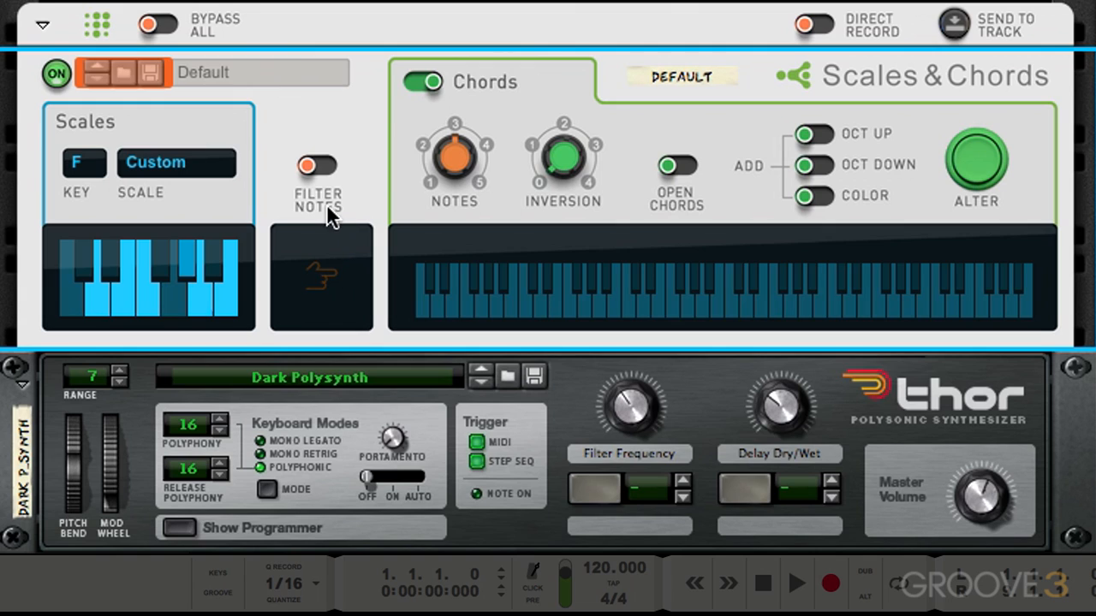
Toggle Filter Notes on and back off
left_click(315, 166)
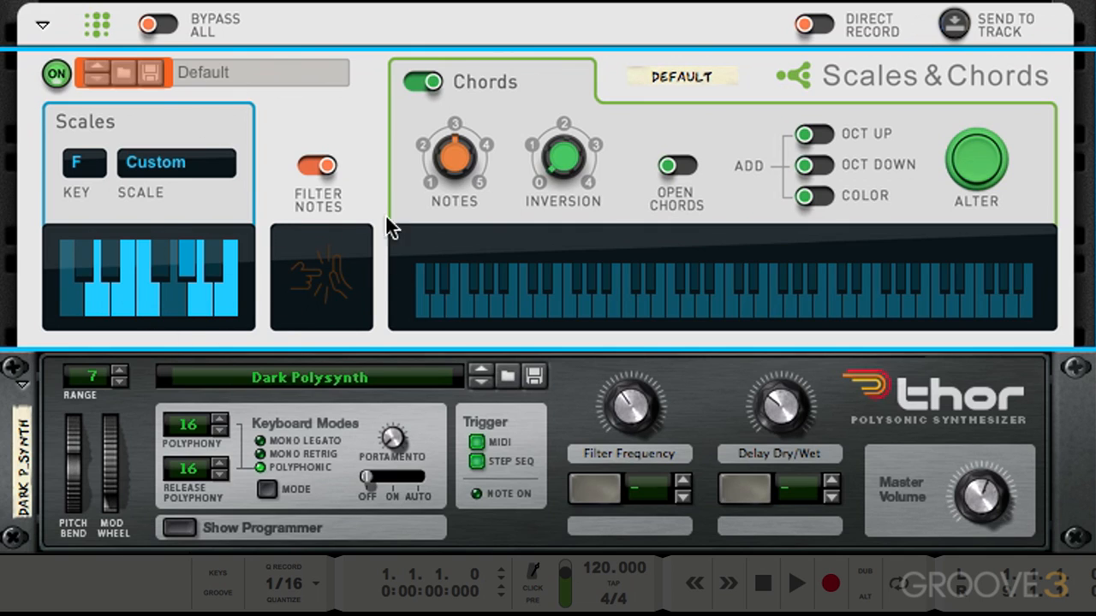
left_click(332, 165)
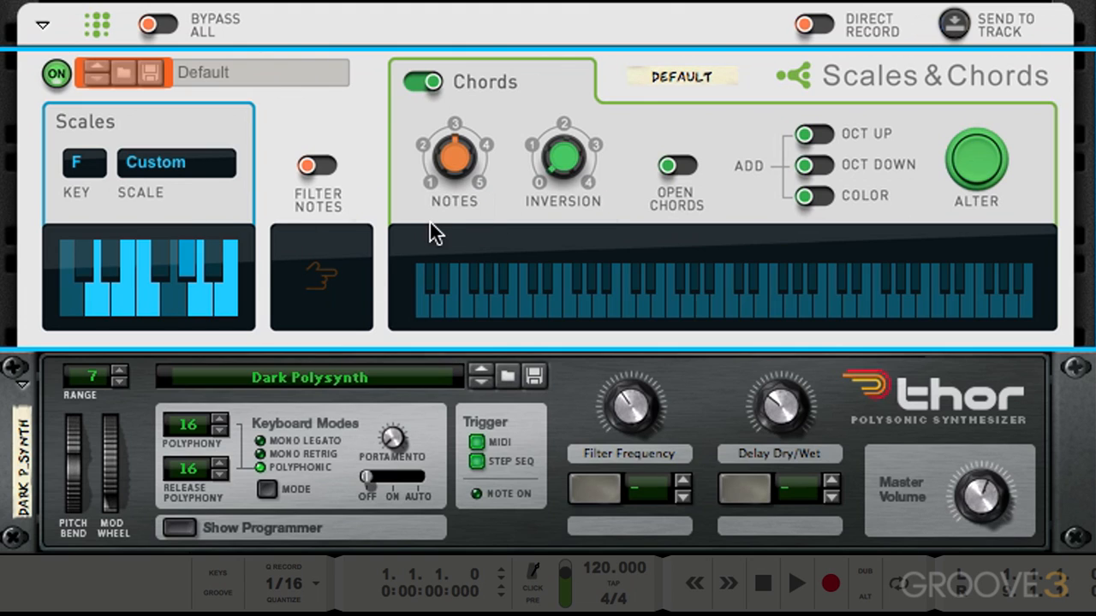
Toggle the Chords switch and try the Notes and Inversion knobs
left_click(431, 84)
left_click(416, 85)
left_click(420, 83)
left_click(423, 82)
mouse_move(462, 158)
left_mouse_down()
mouse_move(423, 247)
mouse_move(449, 186)
mouse_move(448, 109)
mouse_move(447, 165)
mouse_move(447, 148)
left_mouse_up()
left_click_drag(589, 165, 558, 159)
Turn on Open Chords
left_click(676, 165)
left_click(677, 165)
left_click(676, 165)
left_click(672, 165)
left_click(672, 166)
left_click(672, 165)
left_click(676, 165)
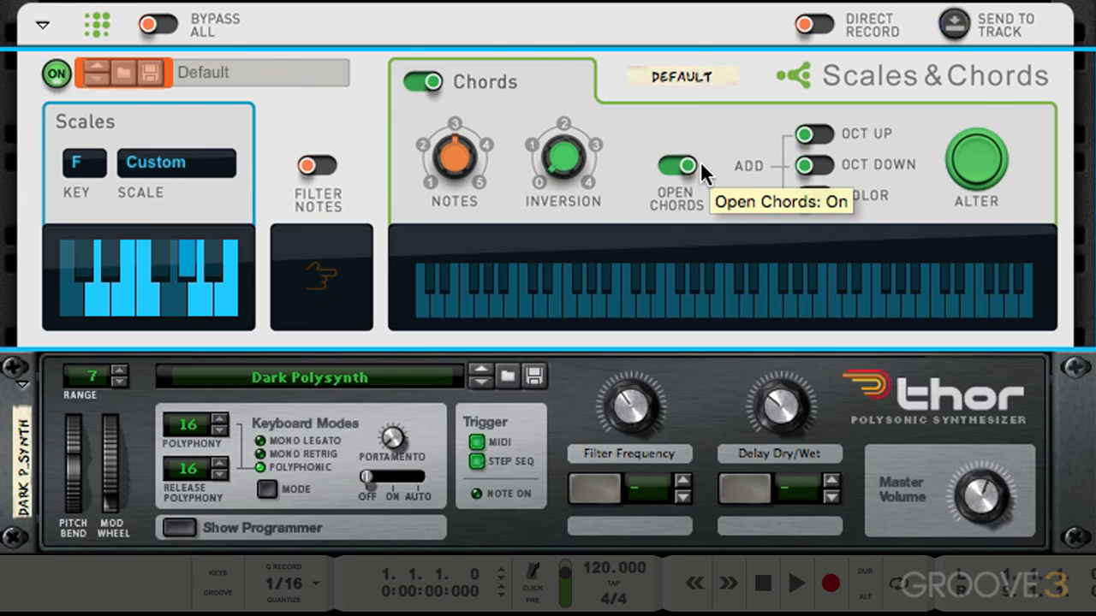
Enable the Oct Up, Oct Down and Color additions, and trigger Alter
left_click(811, 136)
left_click(812, 164)
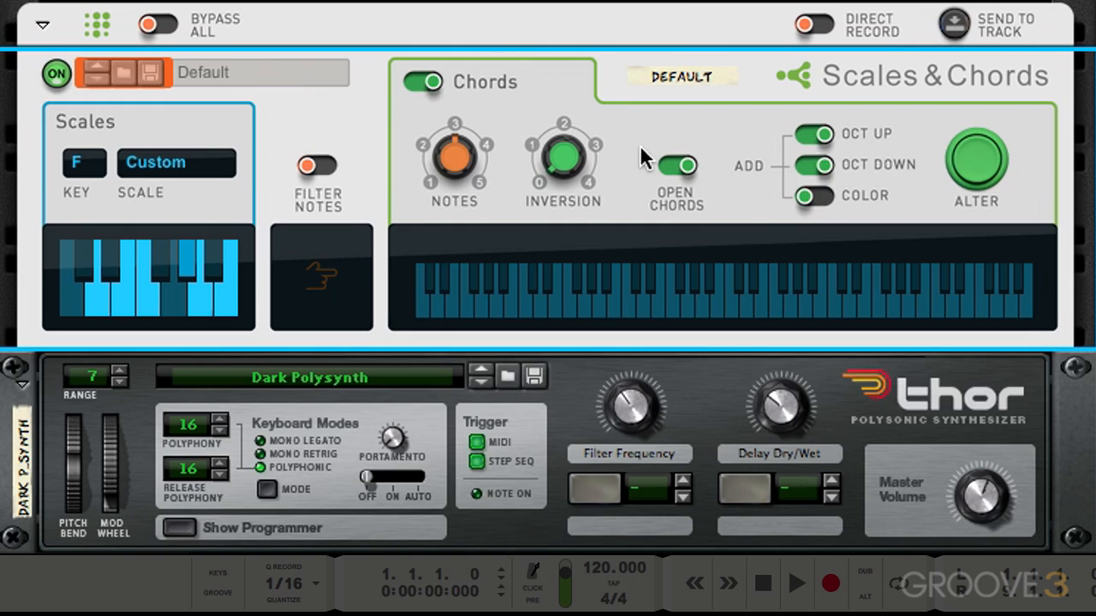
left_click(805, 197)
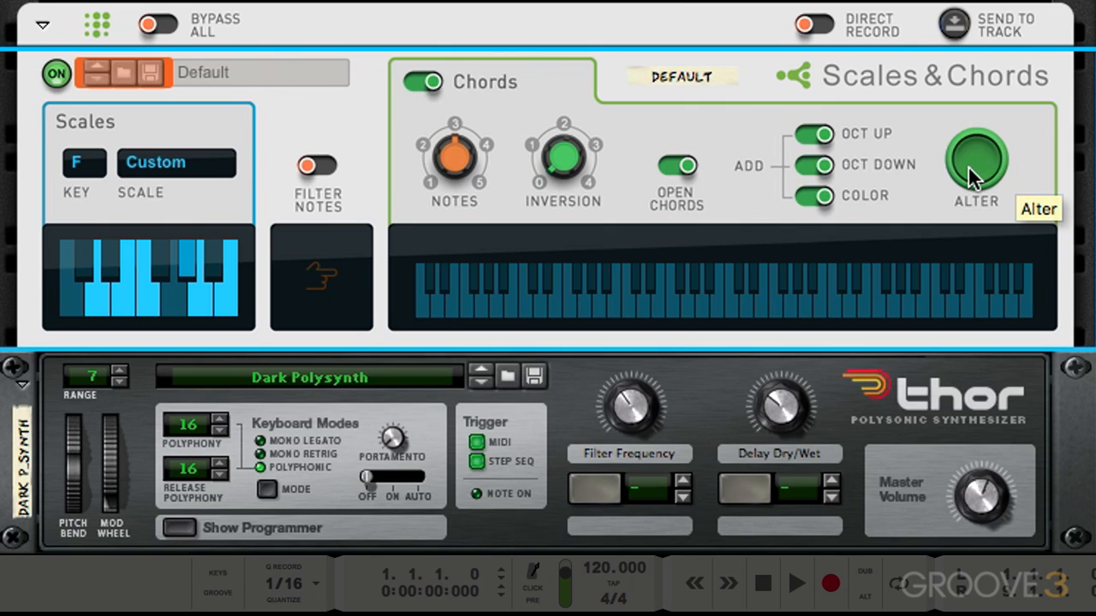
left_click(989, 160)
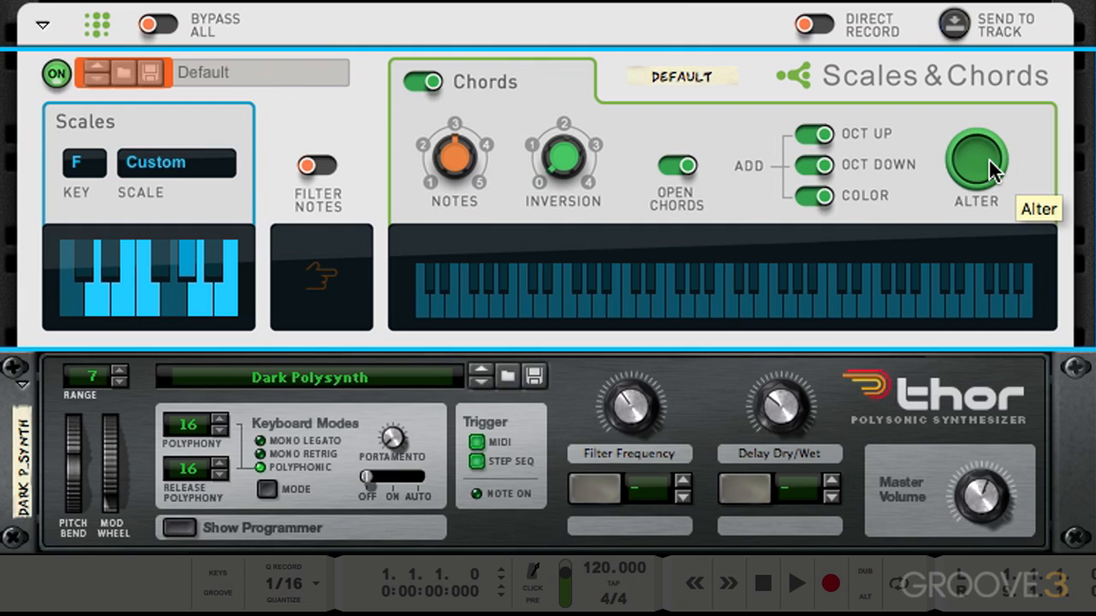